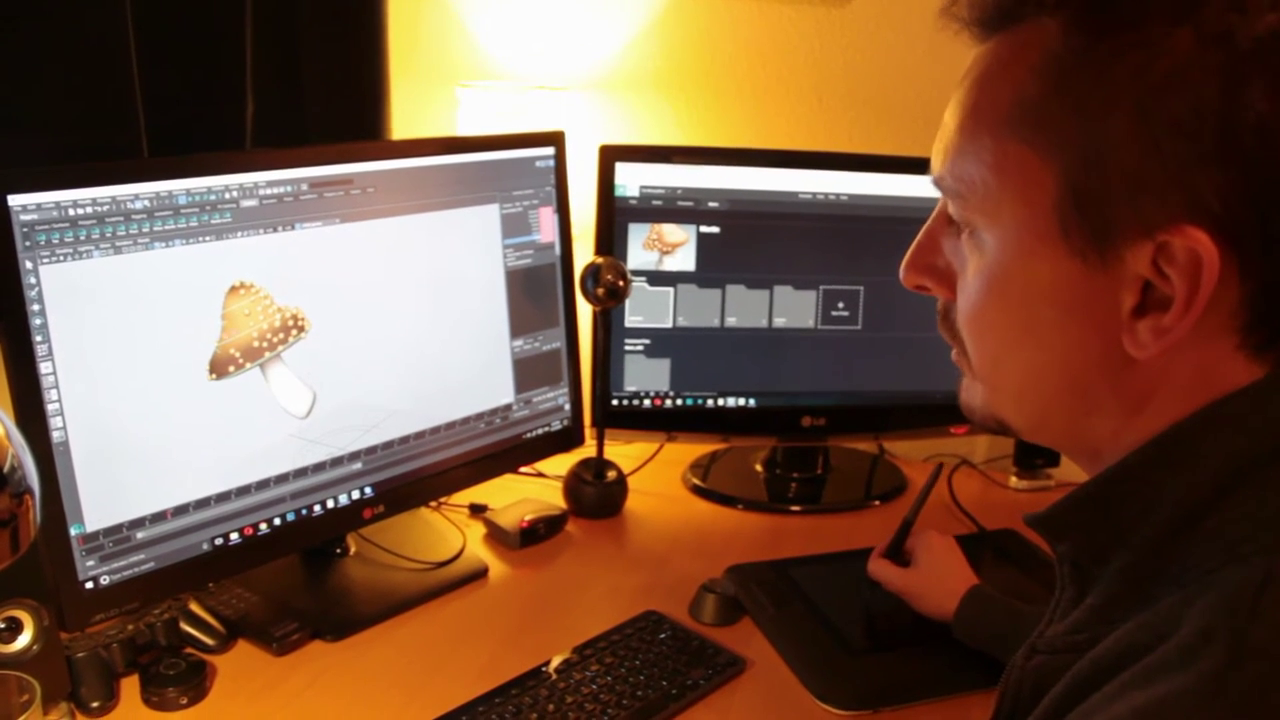
Lean the mushroom cap sideways with the Rotate tool, then clear the selection.
key(e)
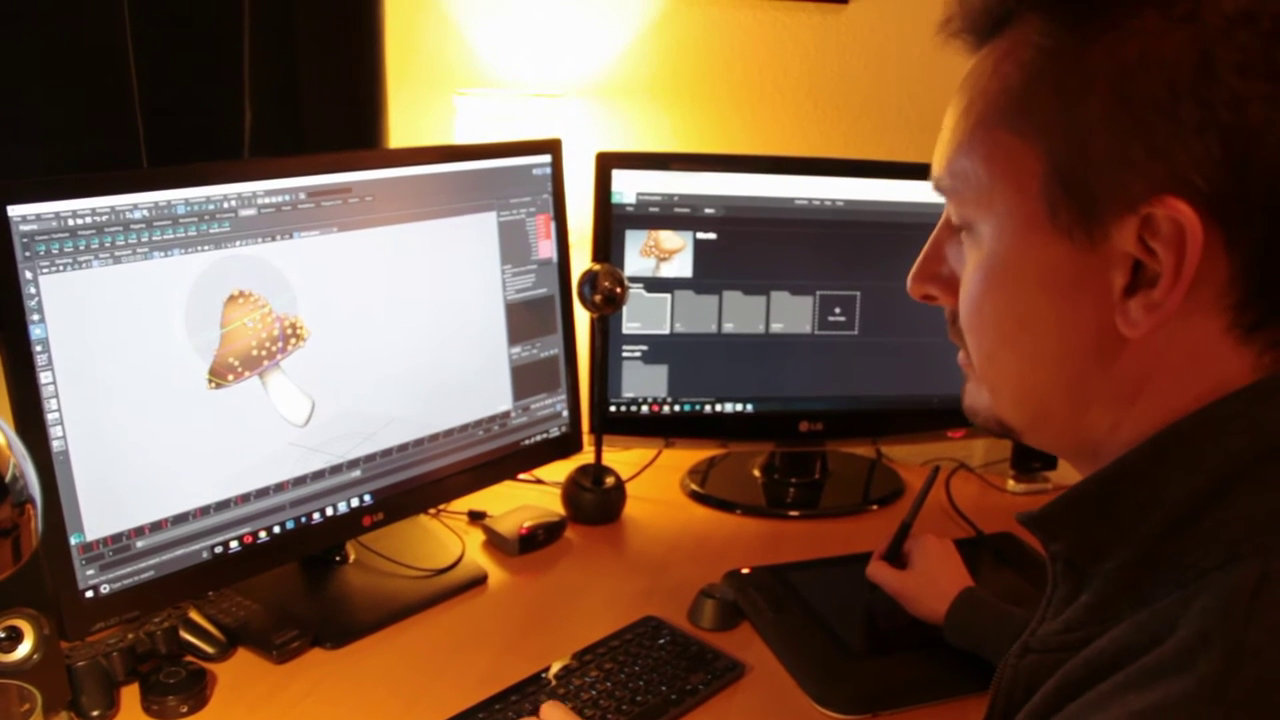
click(195, 343)
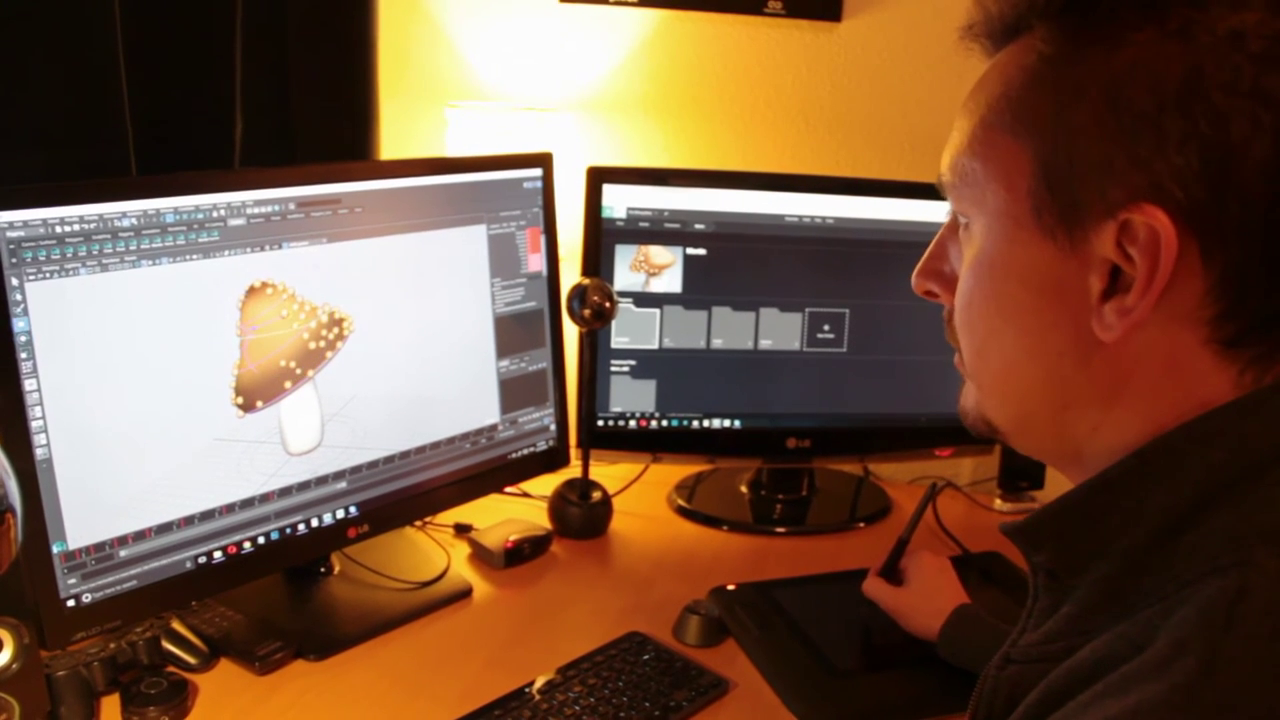
Orbit the view to inspect the upright mushroom with its tall, pointed cap.
alt+drag(255, 360, 300, 365)
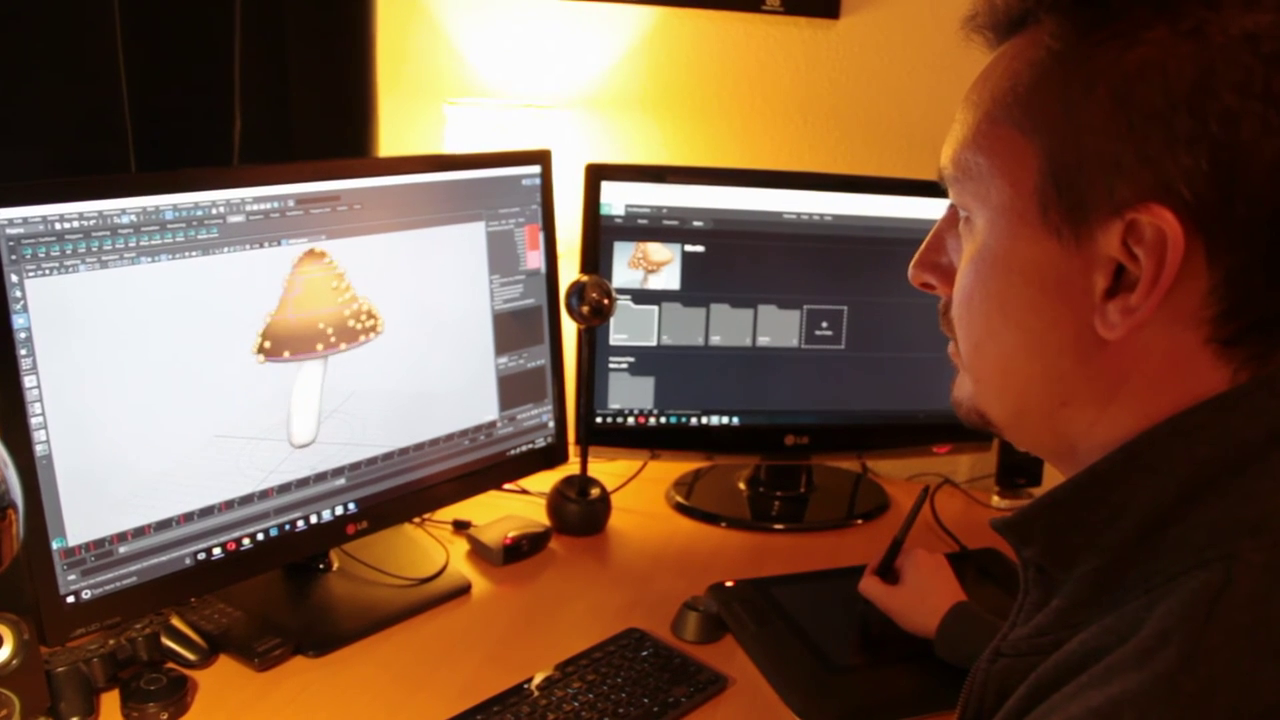